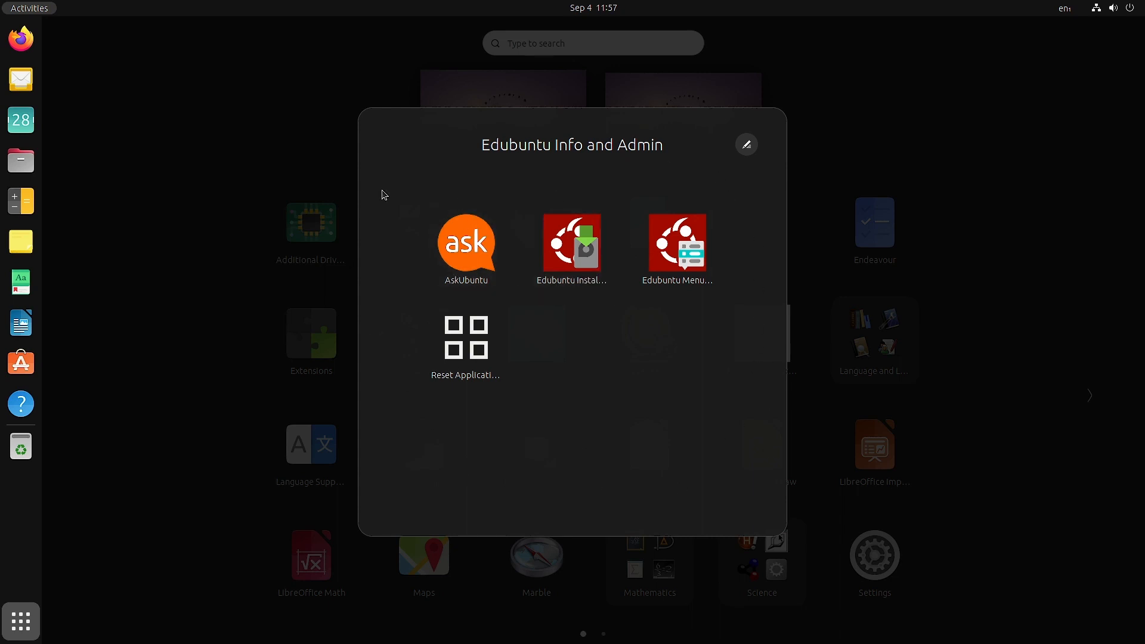
Open the AskUbuntu site, accept all cookies, and look through the list of questions before closing the browser.
click(469, 269)
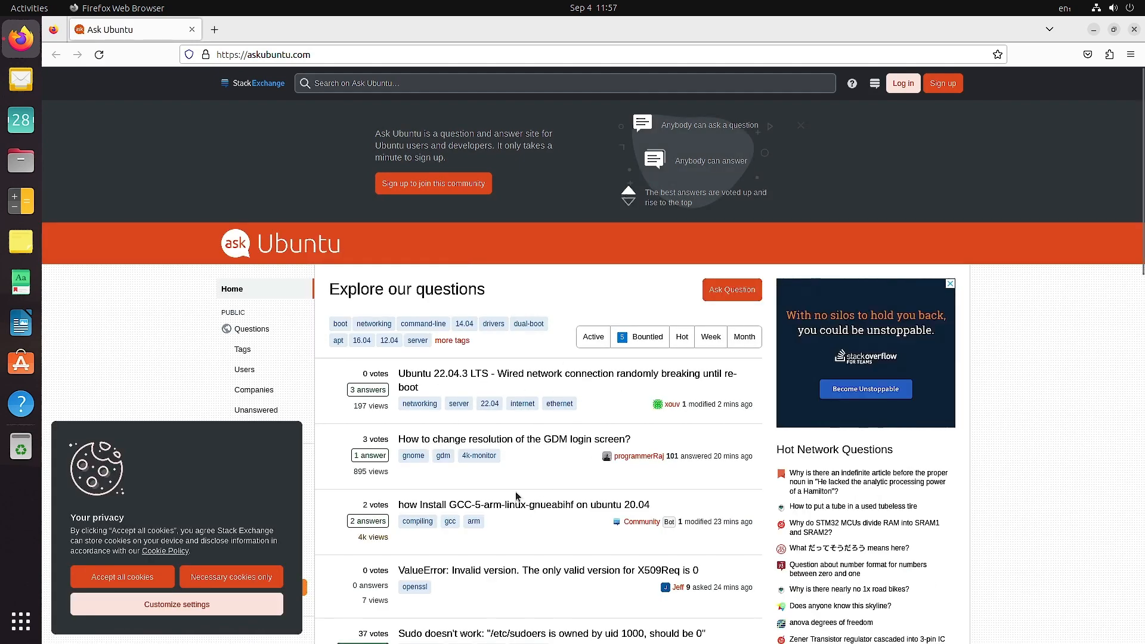
scroll(515, 491, down, 2)
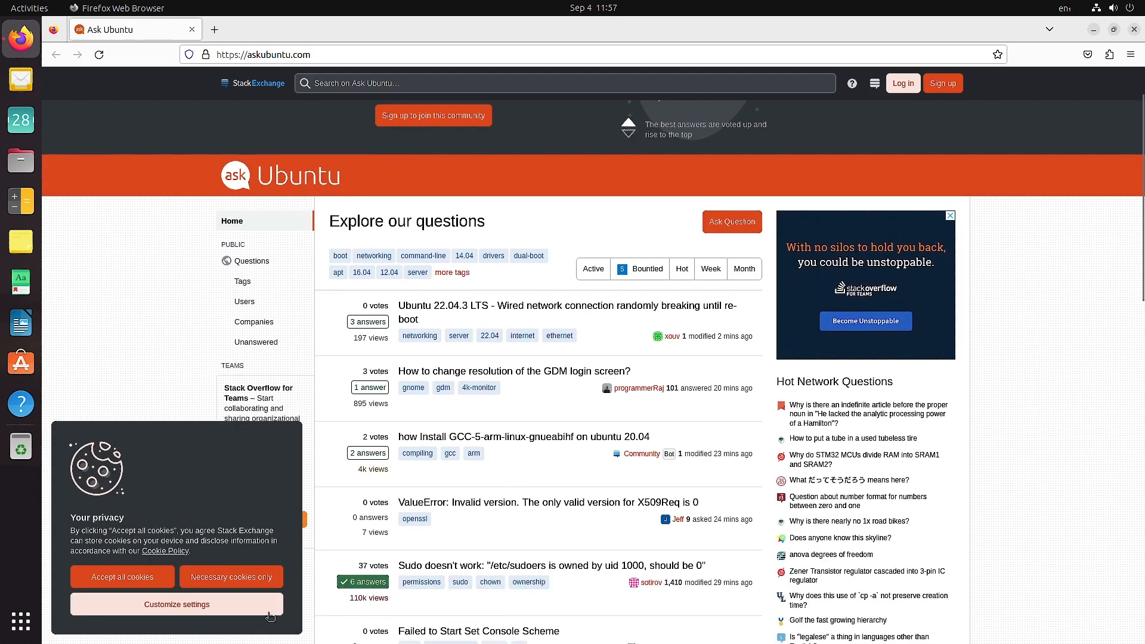
click(133, 580)
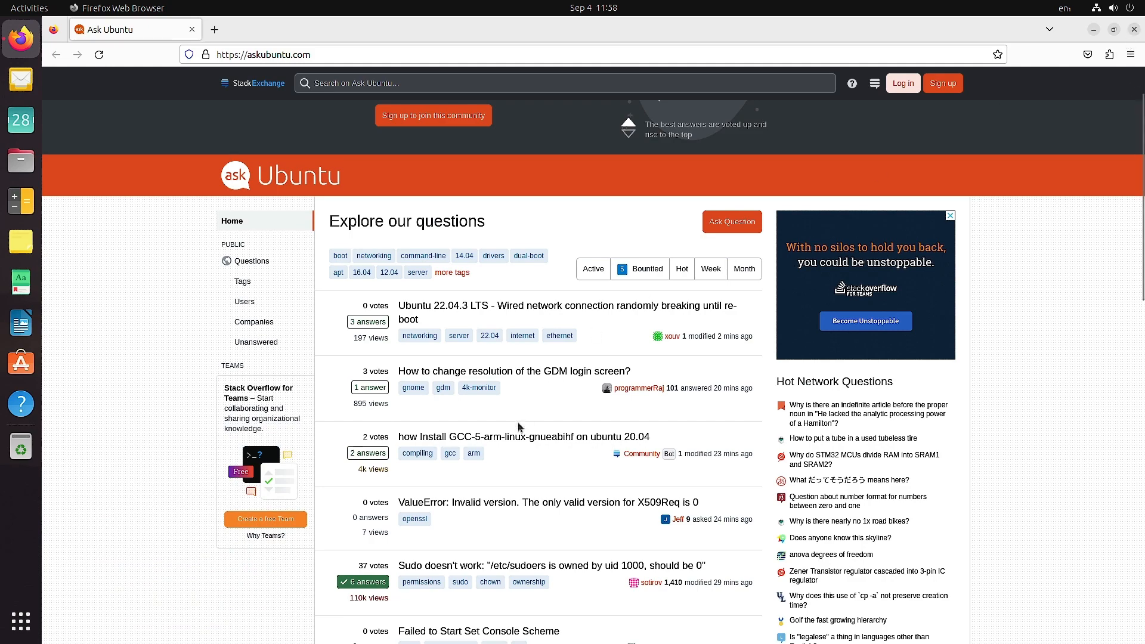
scroll(525, 425, down, 3)
scroll(488, 595, down, 3)
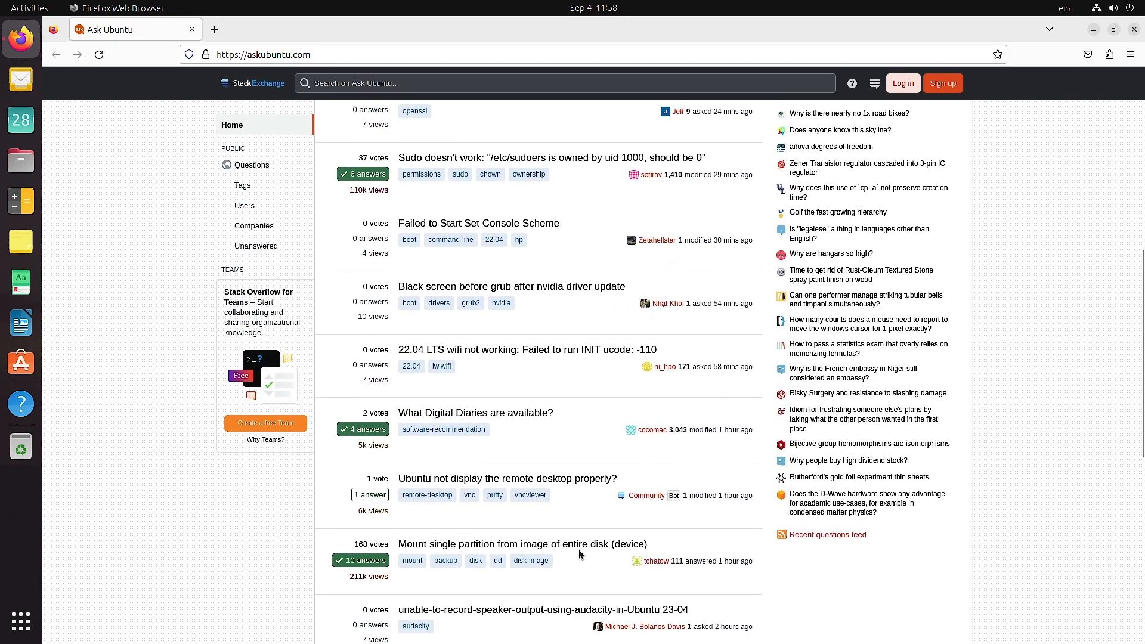
scroll(672, 566, down, 7)
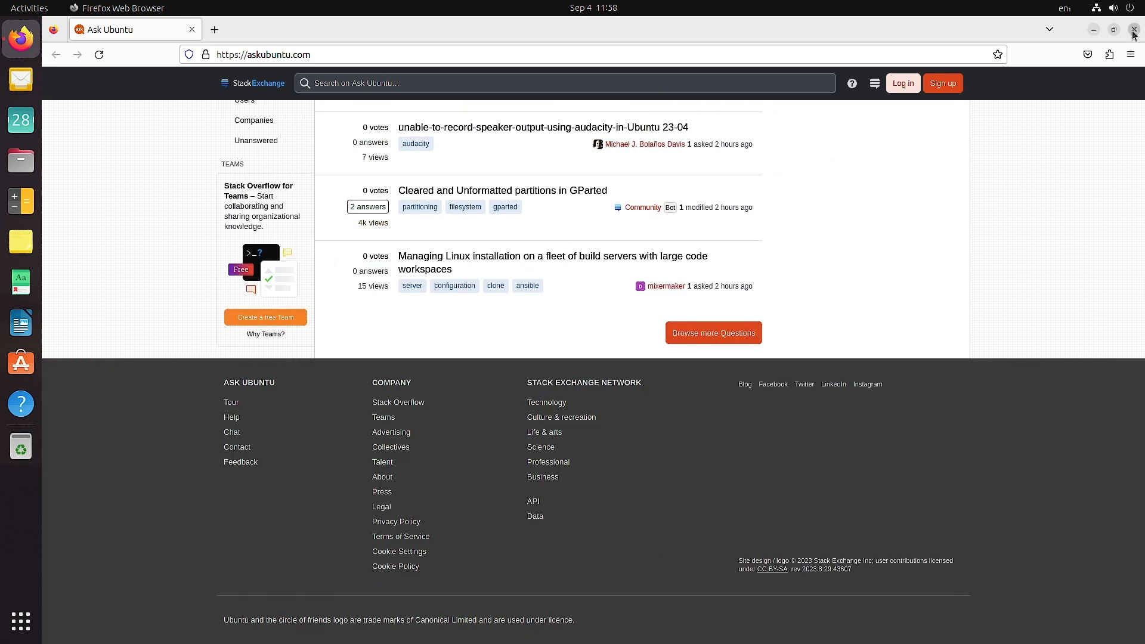
click(1134, 30)
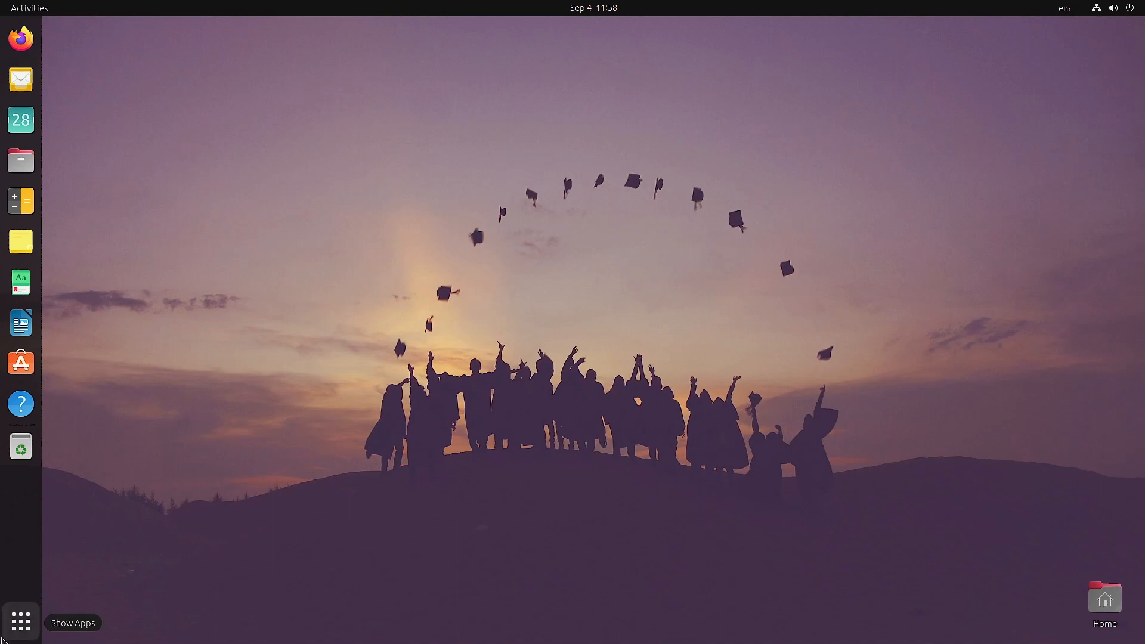
Launch Edubuntu Installer from the Edubuntu Info and Admin folder, dismiss the package refresh notice, and move the installer window clear of the wait dialog.
click(21, 621)
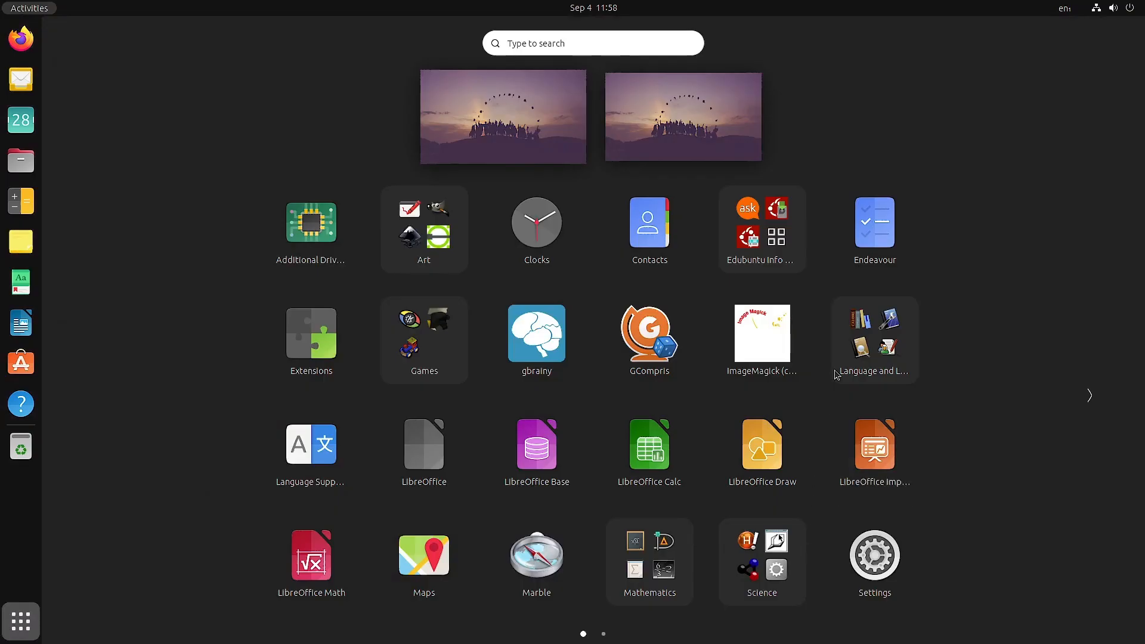
click(765, 232)
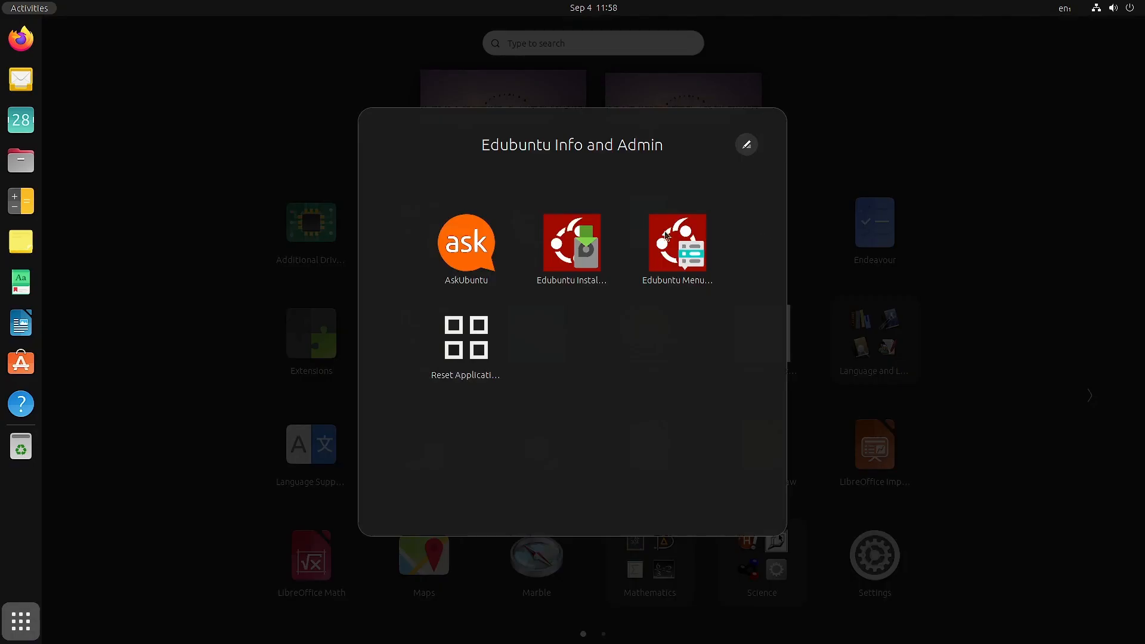
click(564, 247)
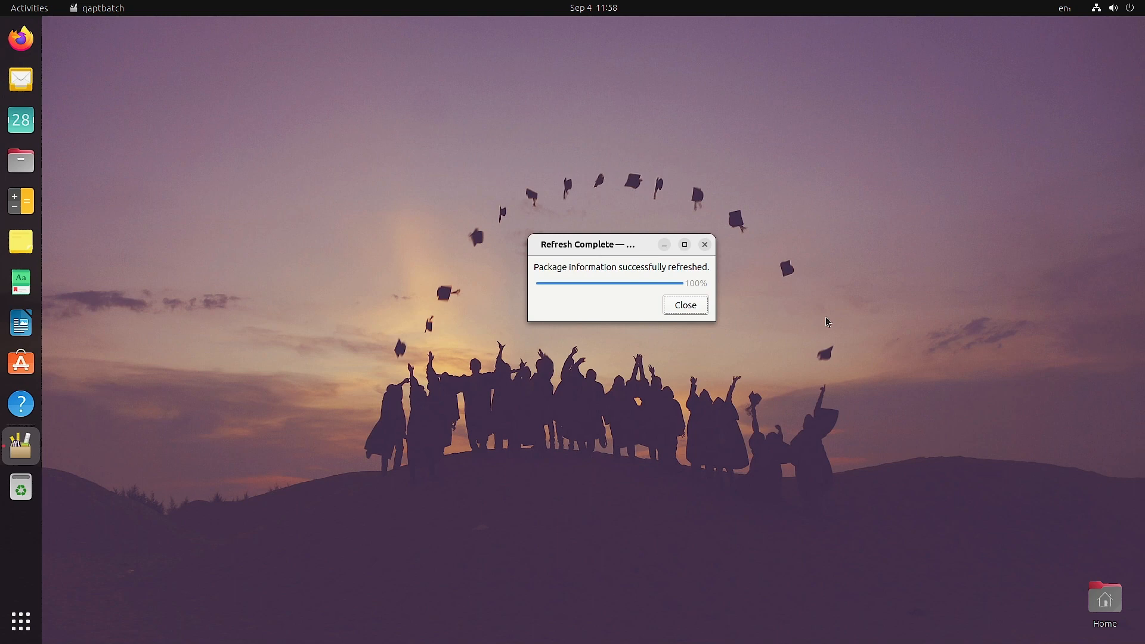
click(672, 306)
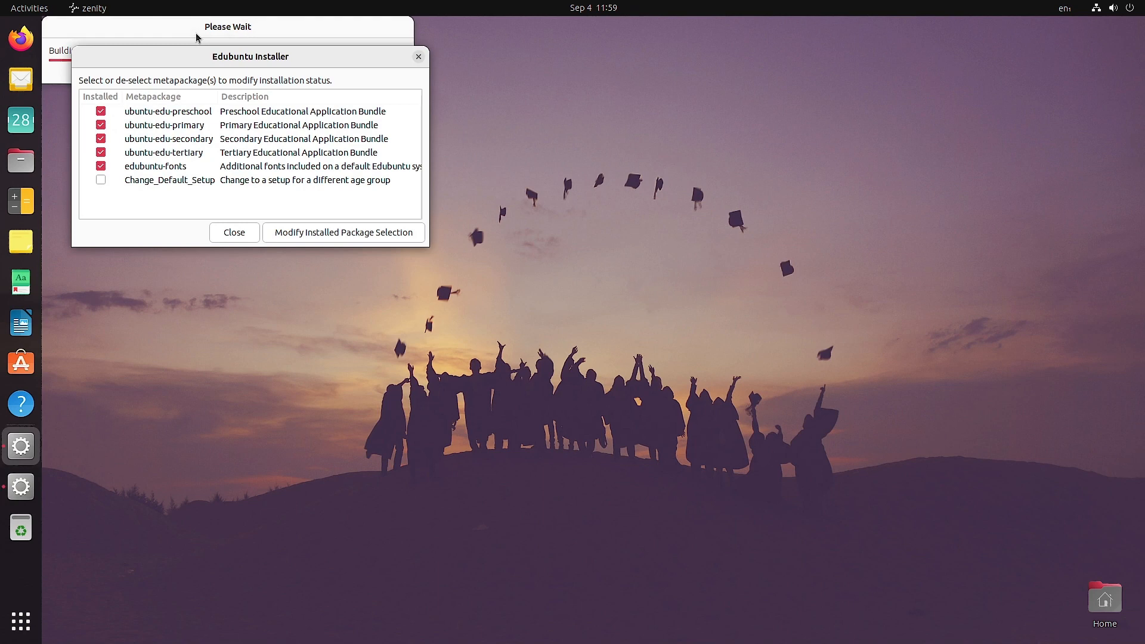
drag(213, 56, 204, 112)
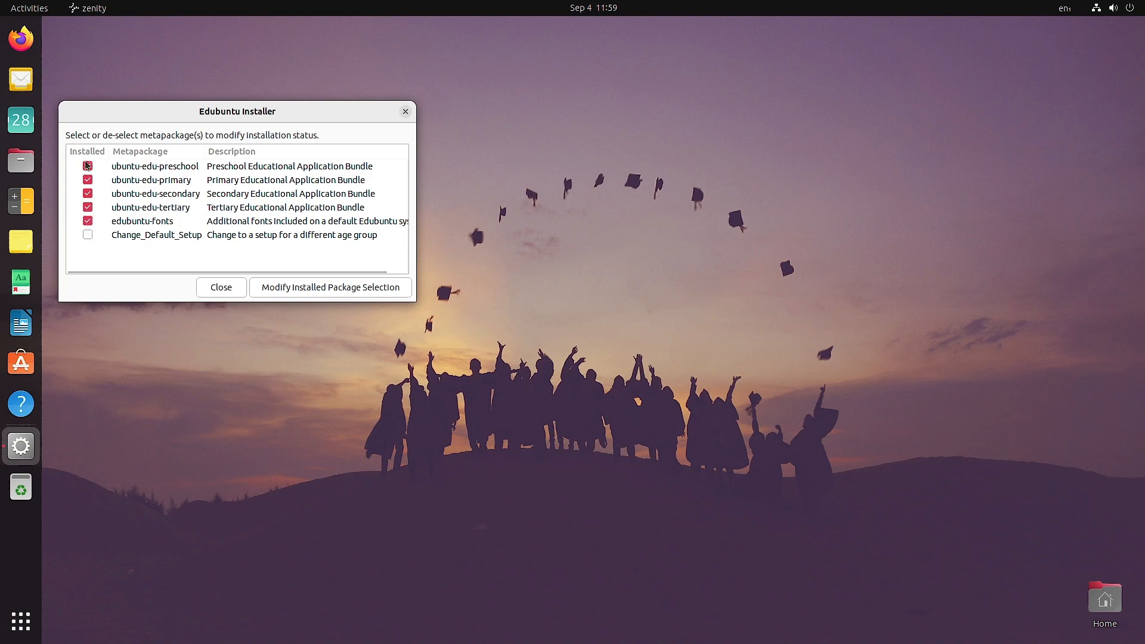
click(21, 621)
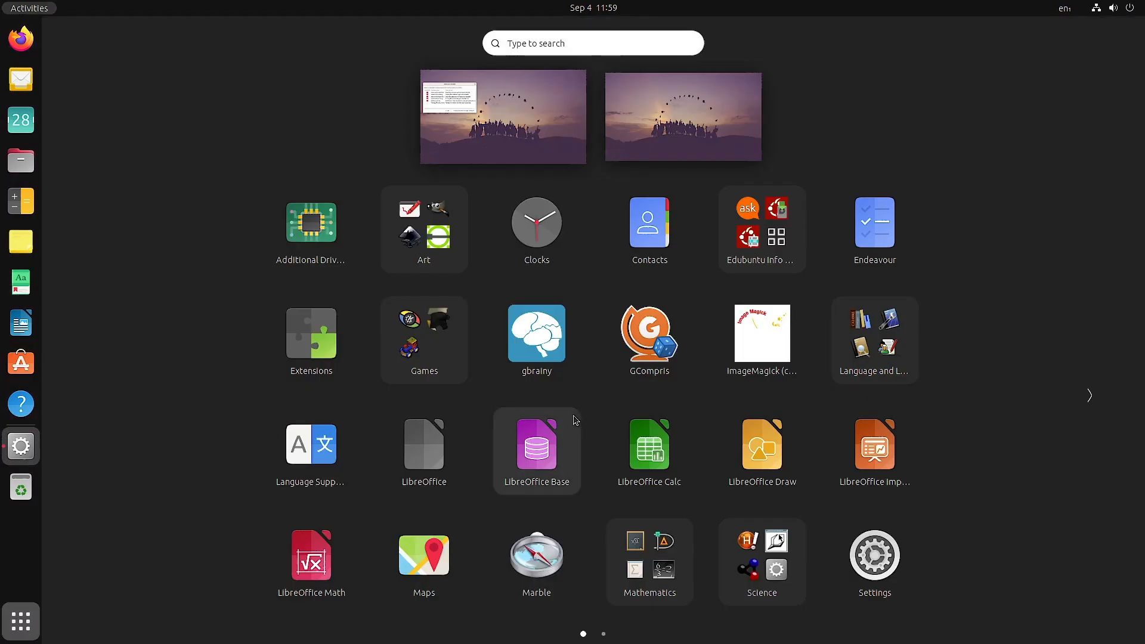
scroll(581, 421, down, 1)
scroll(580, 417, up, 1)
click(16, 629)
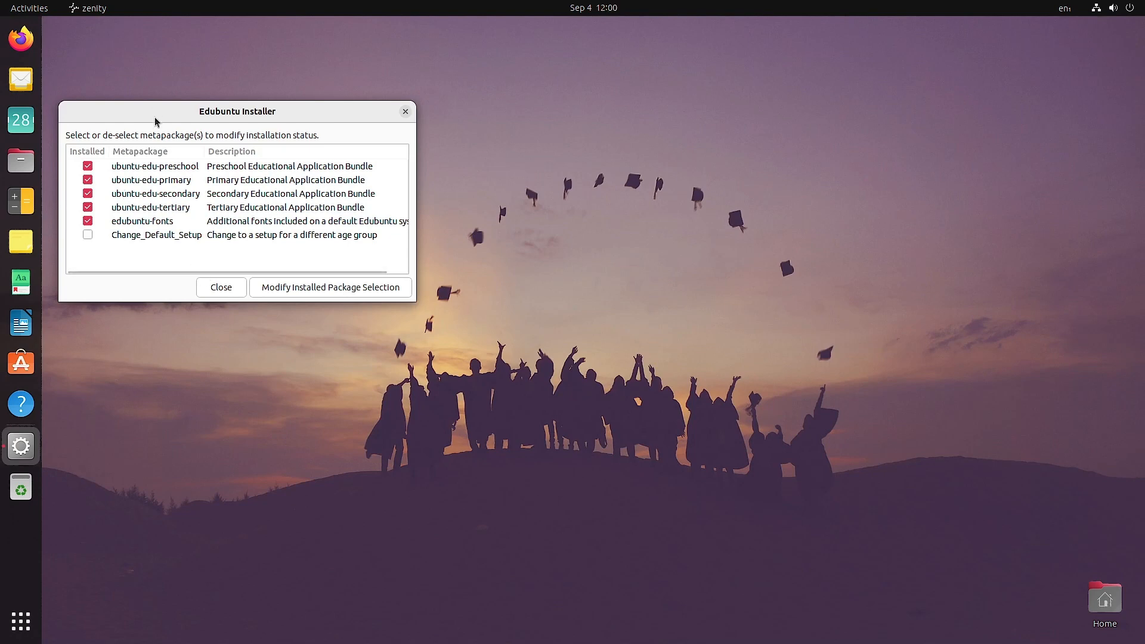
Apply the current metapackage selection in the Edubuntu Installer and move the reopened window clear of the wait dialog.
drag(156, 118, 392, 168)
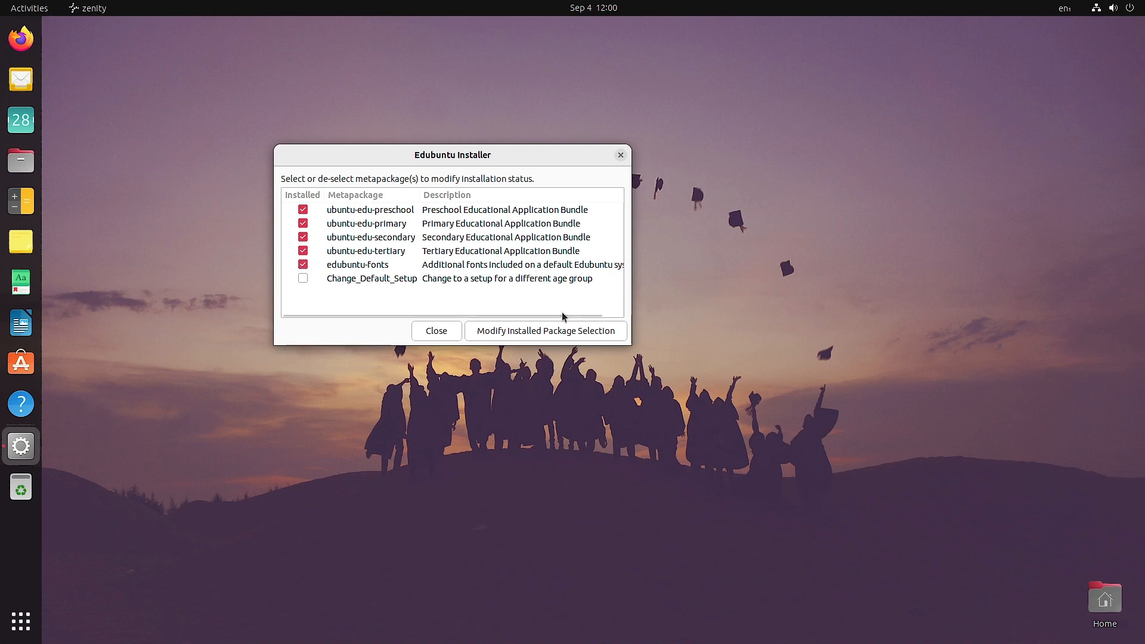
click(536, 338)
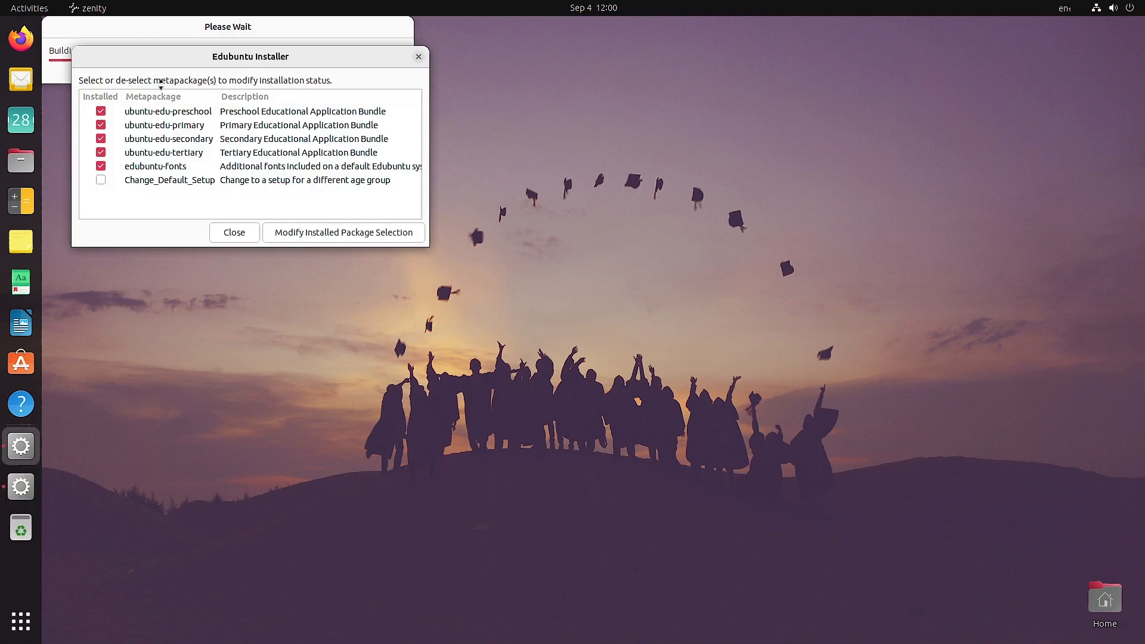
drag(209, 56, 267, 174)
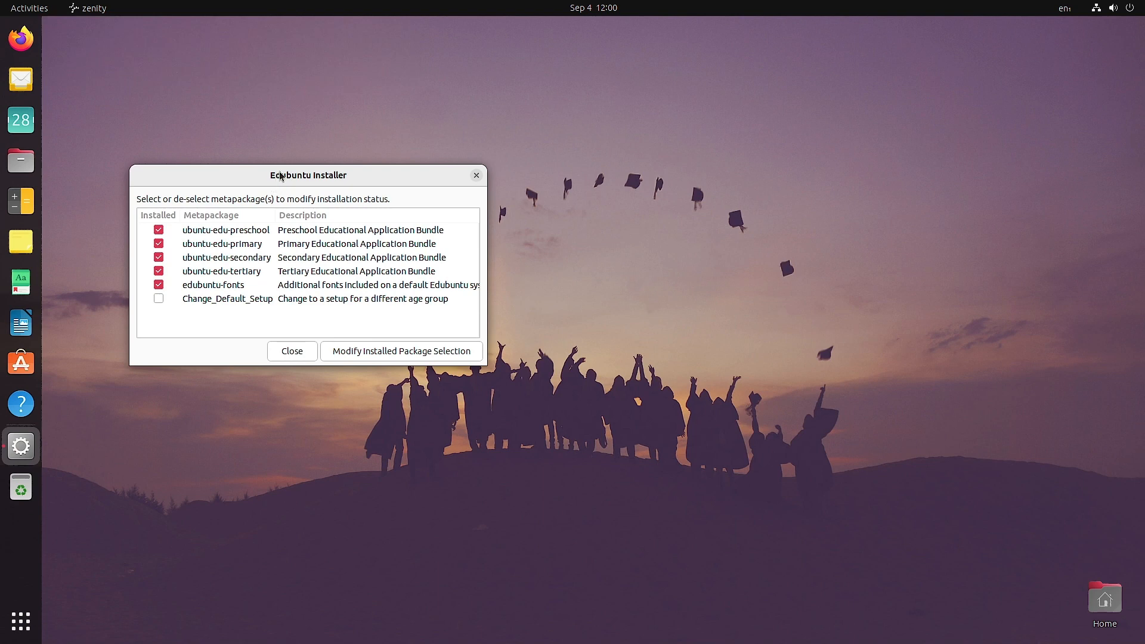
Deselect the edubuntu-fonts metapackage, apply the modified selection, review the listed font packages, and continue with their removal.
drag(285, 172, 365, 173)
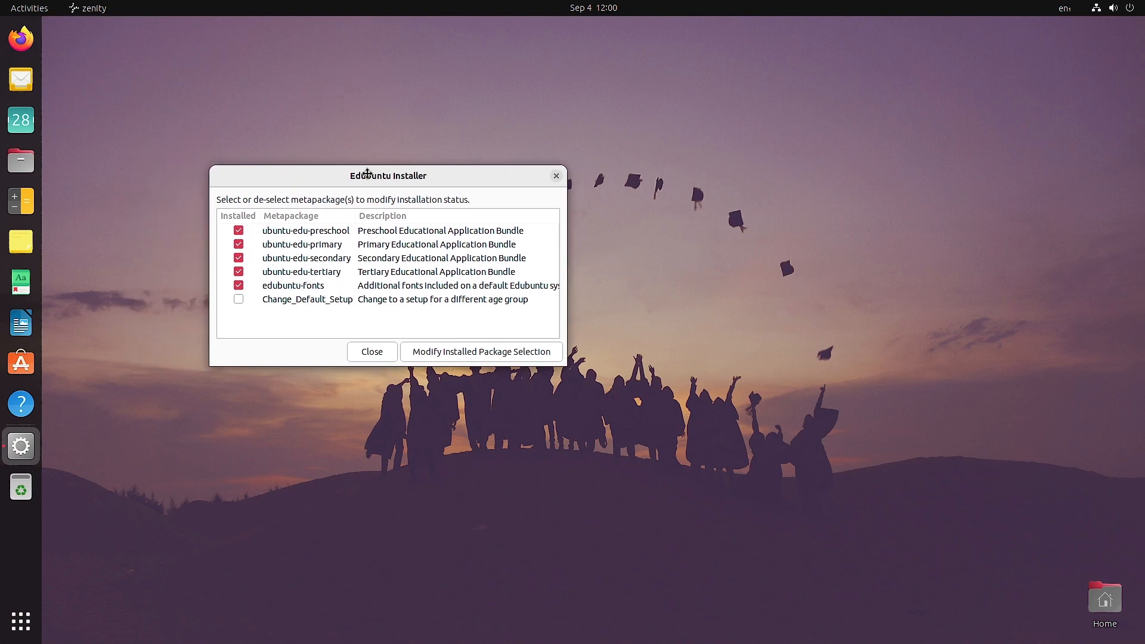
click(237, 286)
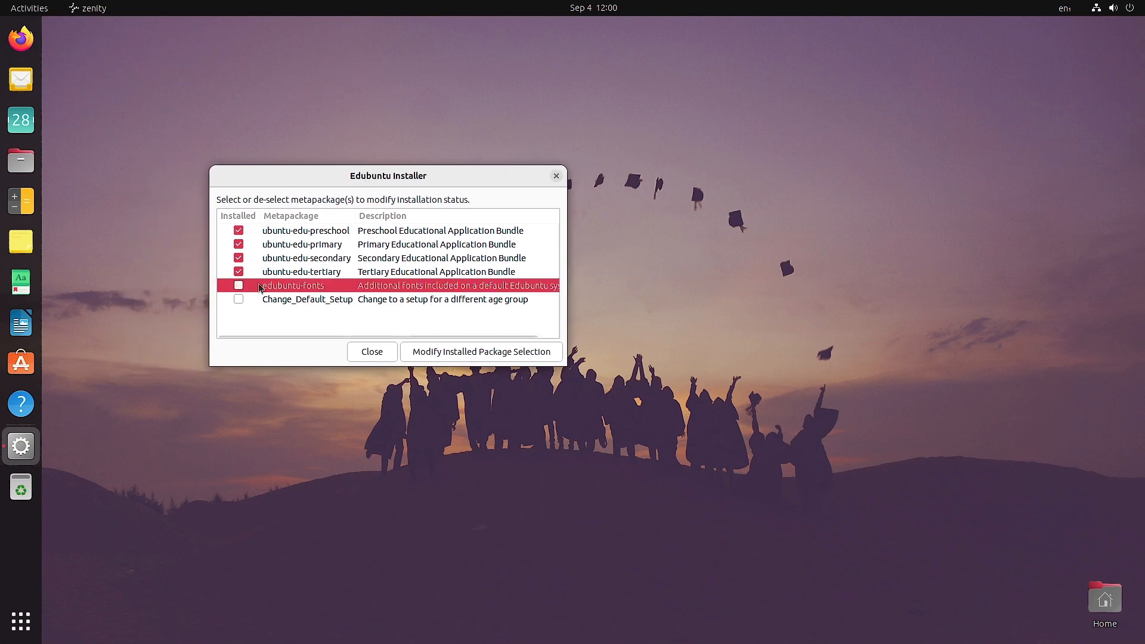
click(442, 352)
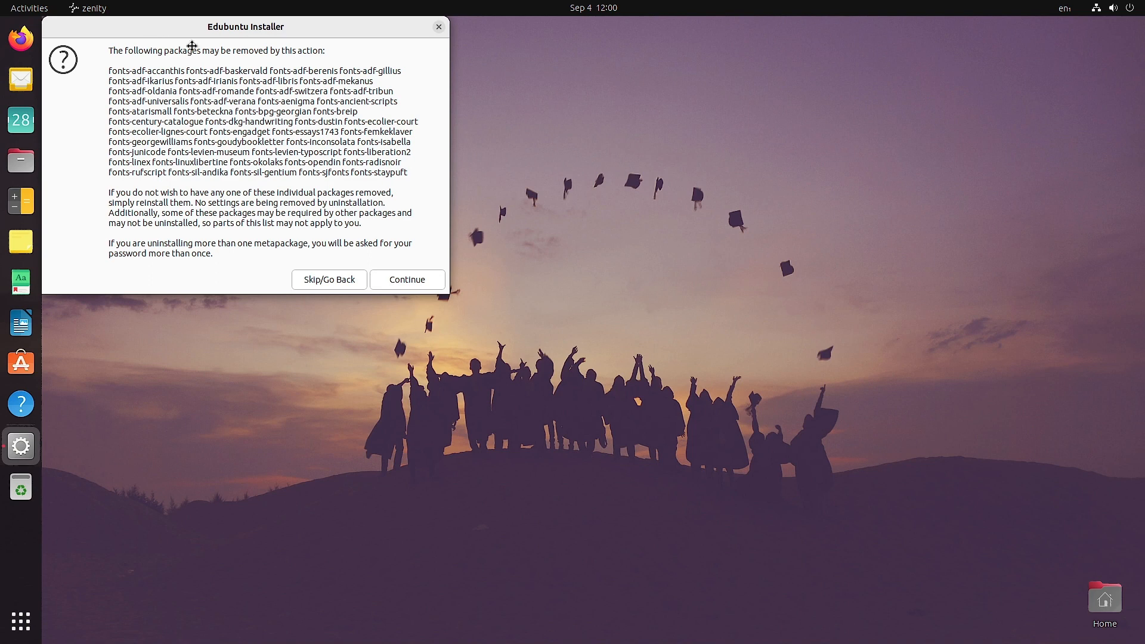
drag(188, 45, 244, 70)
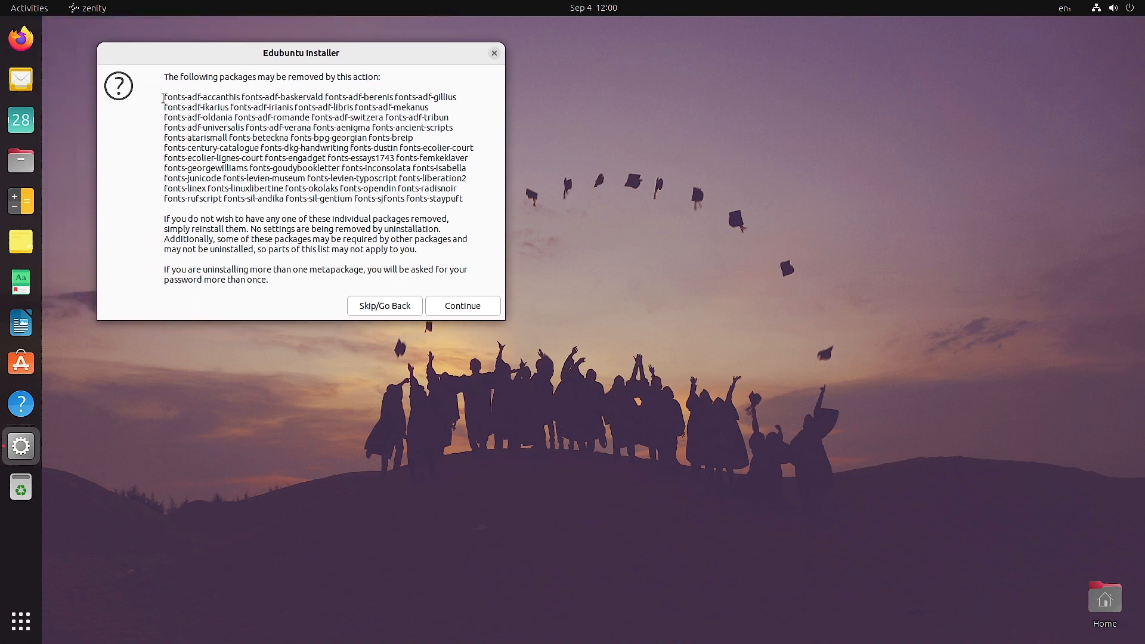
drag(164, 96, 454, 197)
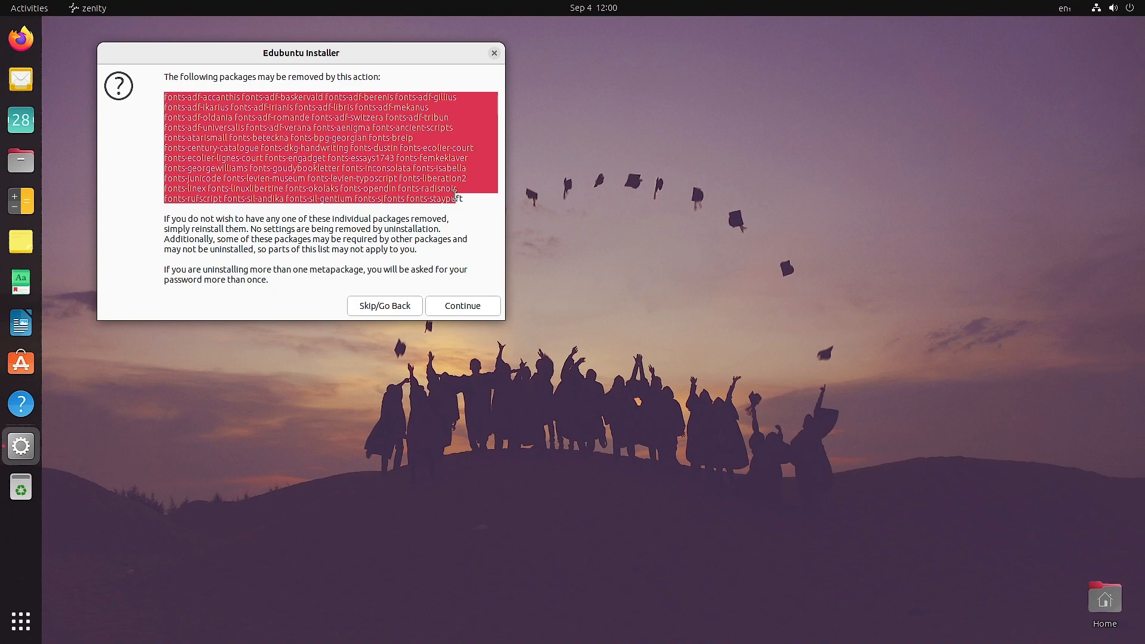
click(464, 306)
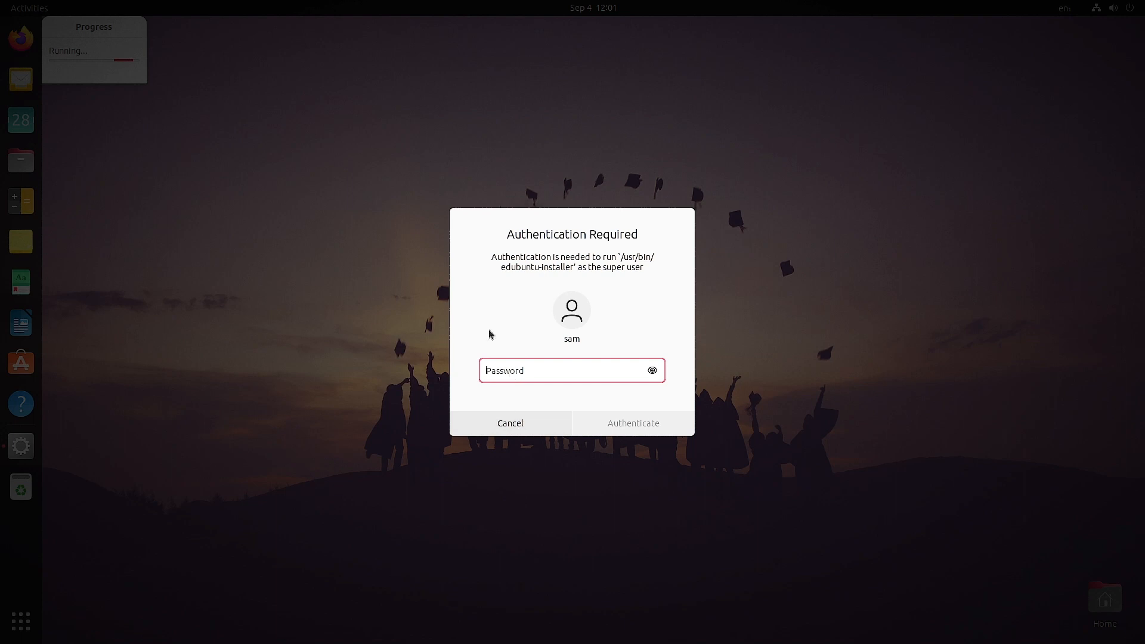
mouse_move(675, 1)
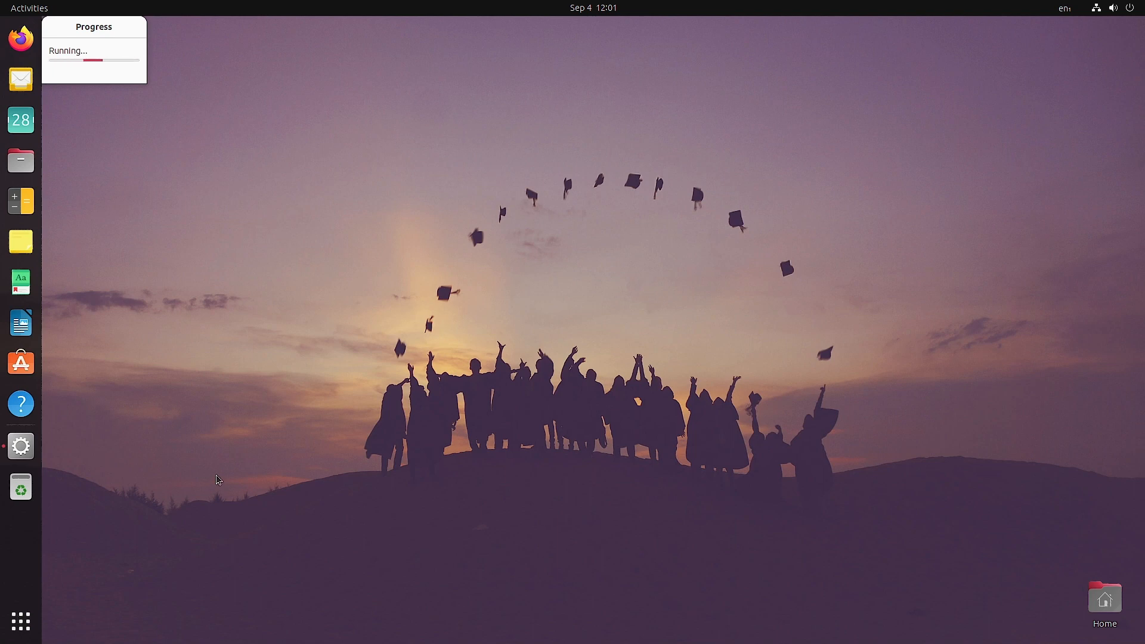
Open Edubuntu Menu Administration from the Edubuntu Info and Admin folder, move its window aside, and close the Edubuntu Installer.
click(27, 630)
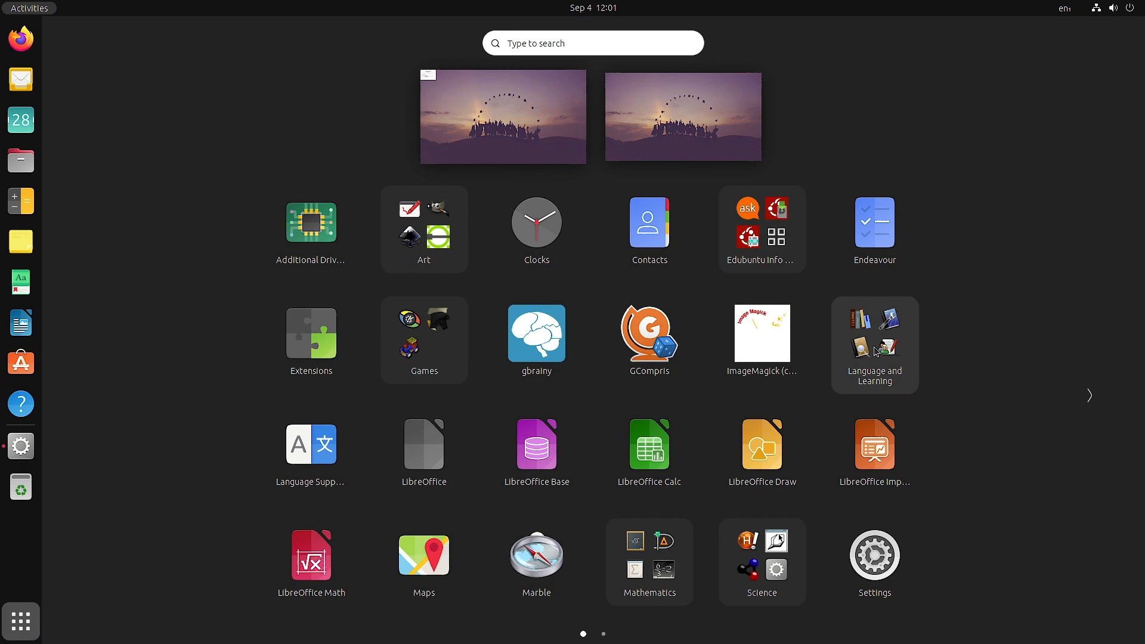
click(771, 253)
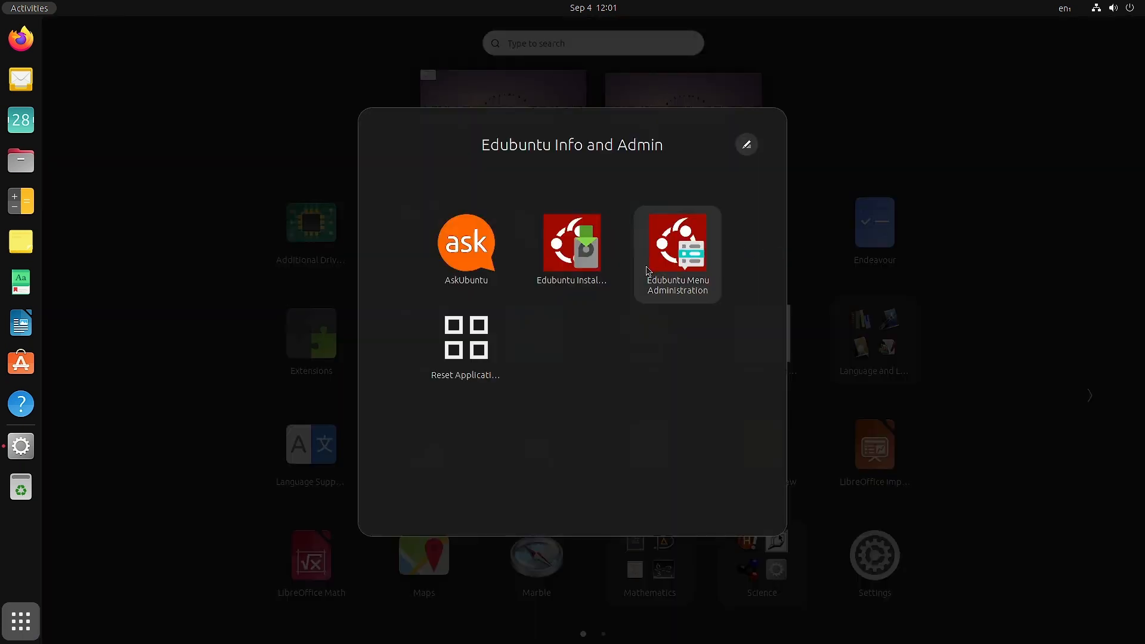
click(681, 253)
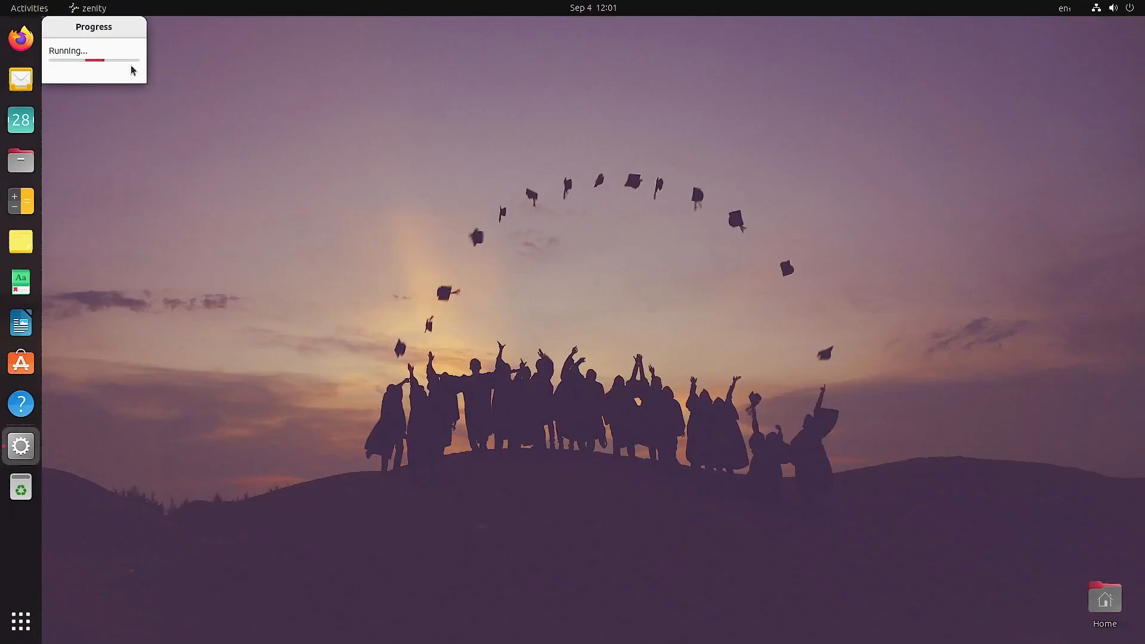
drag(231, 62, 690, 59)
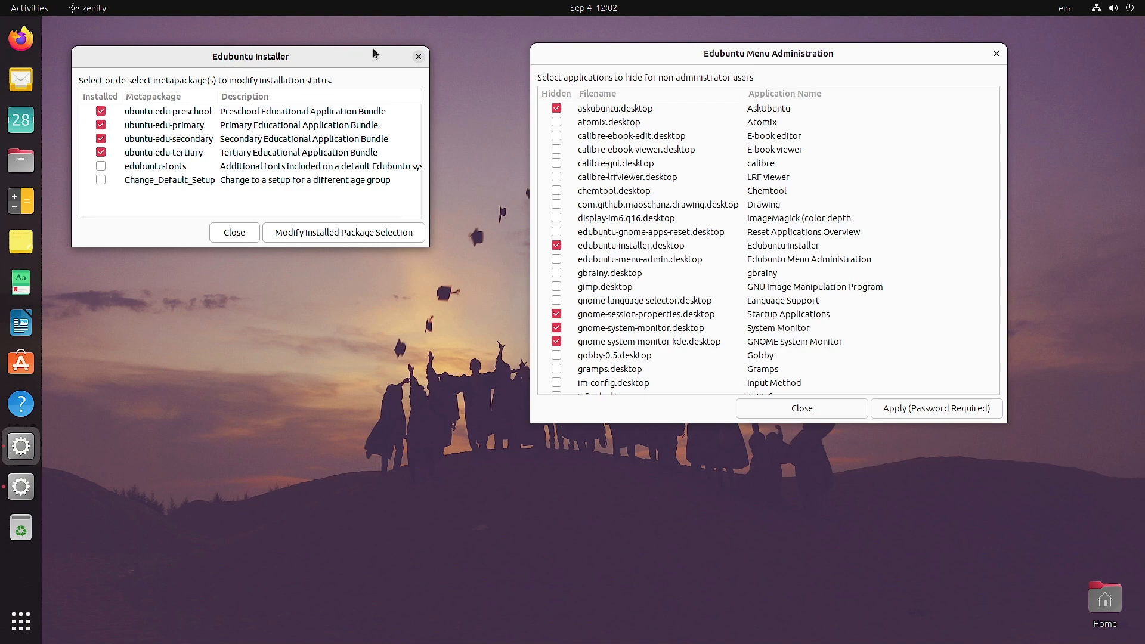
click(234, 233)
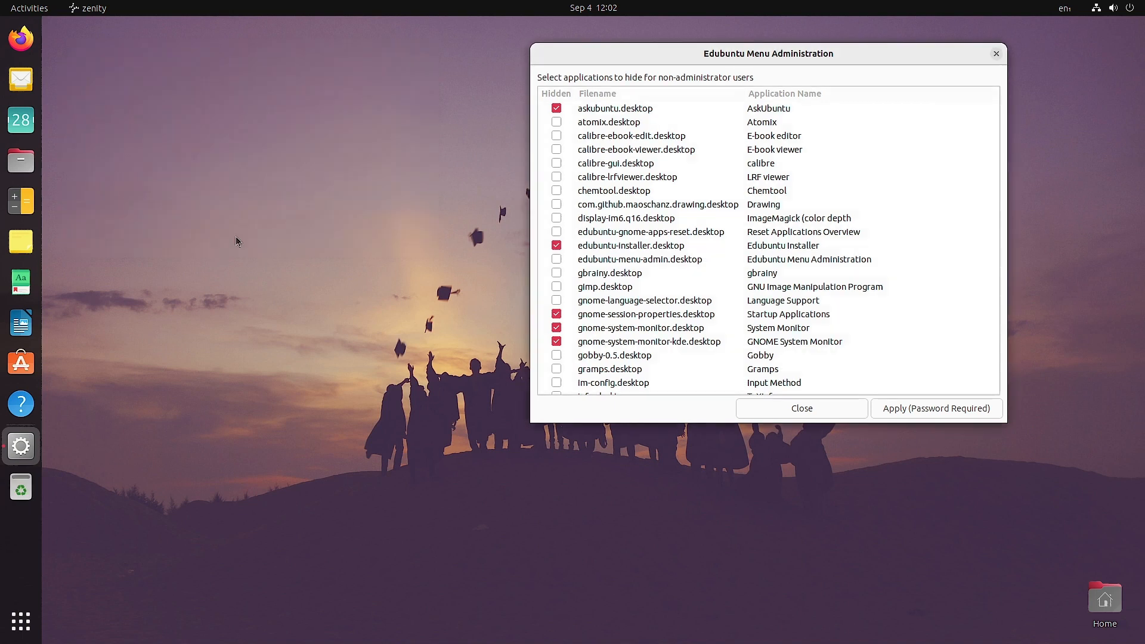
Hide atomix.desktop (Atomix) for non-administrator users and apply the change, authenticating with the account password.
click(557, 123)
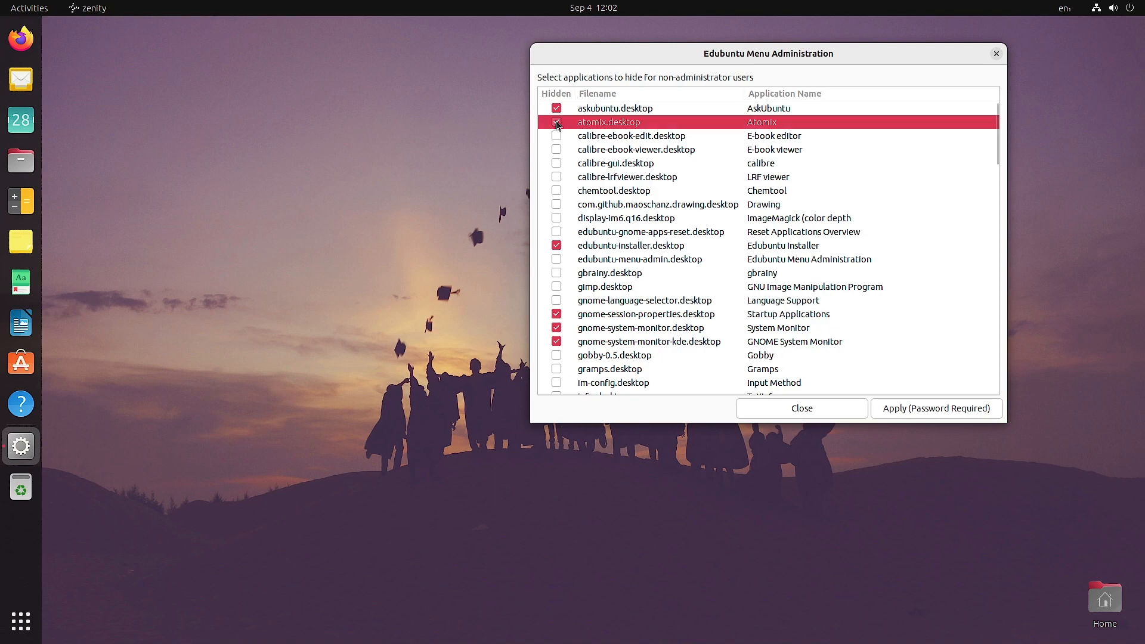
click(899, 419)
text(••)
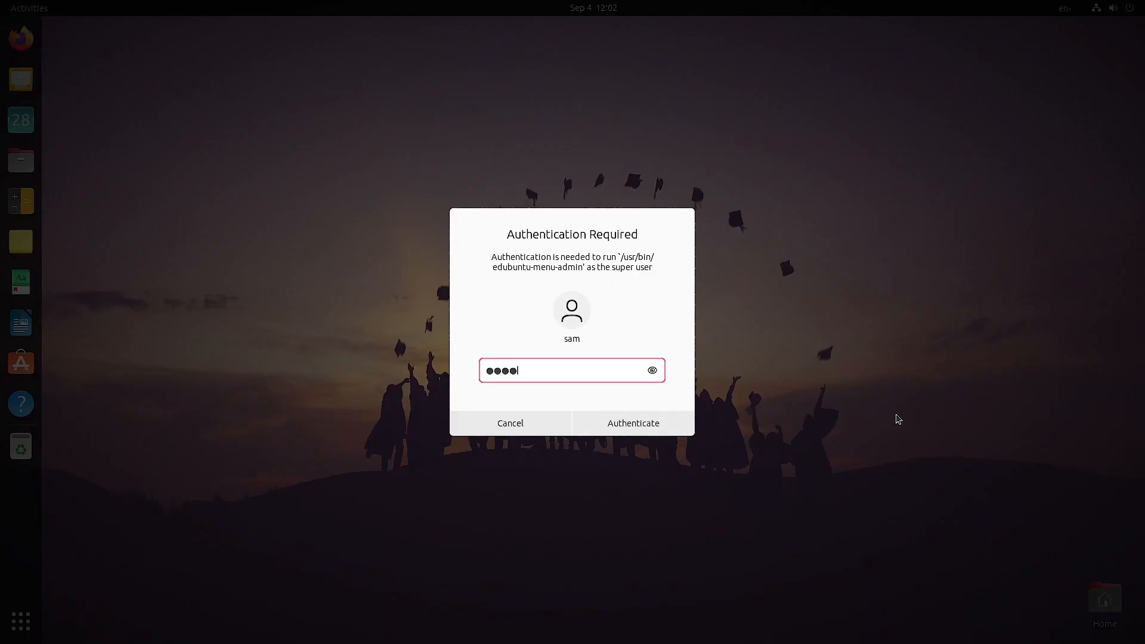
key(Return)
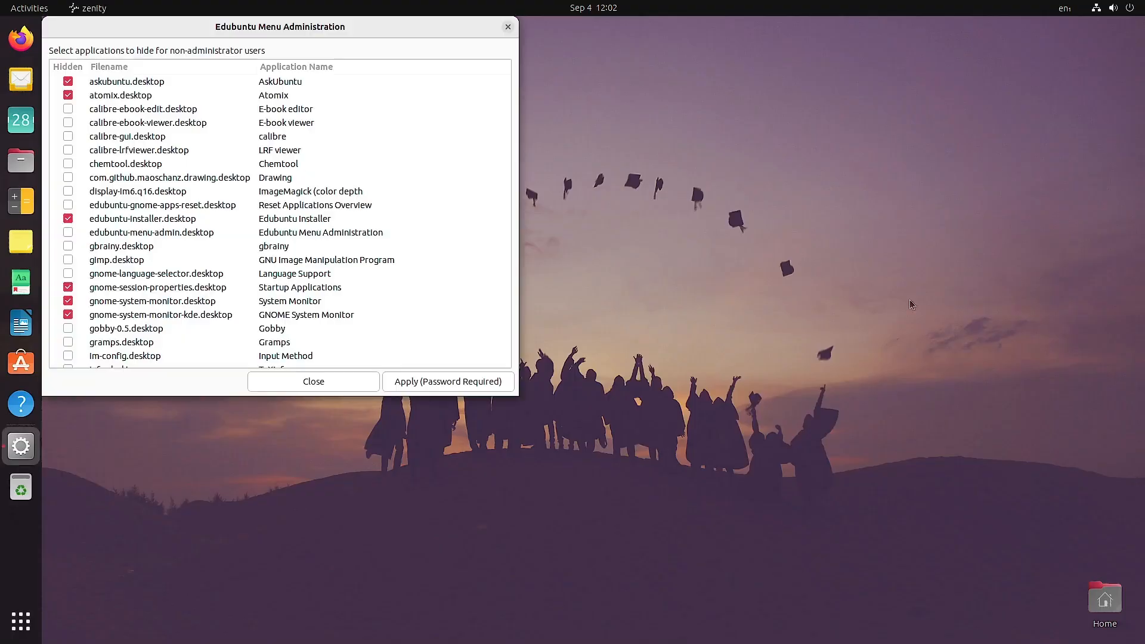
Check the Science folder in the applications overview for Atomix and return to Edubuntu Menu Administration.
click(21, 621)
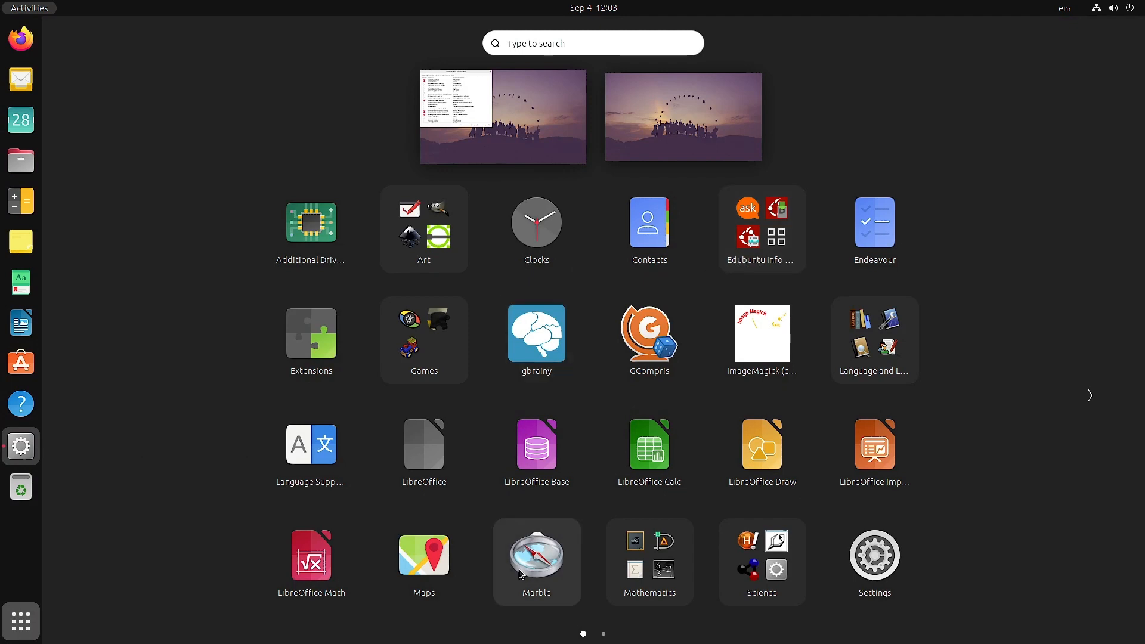
click(779, 571)
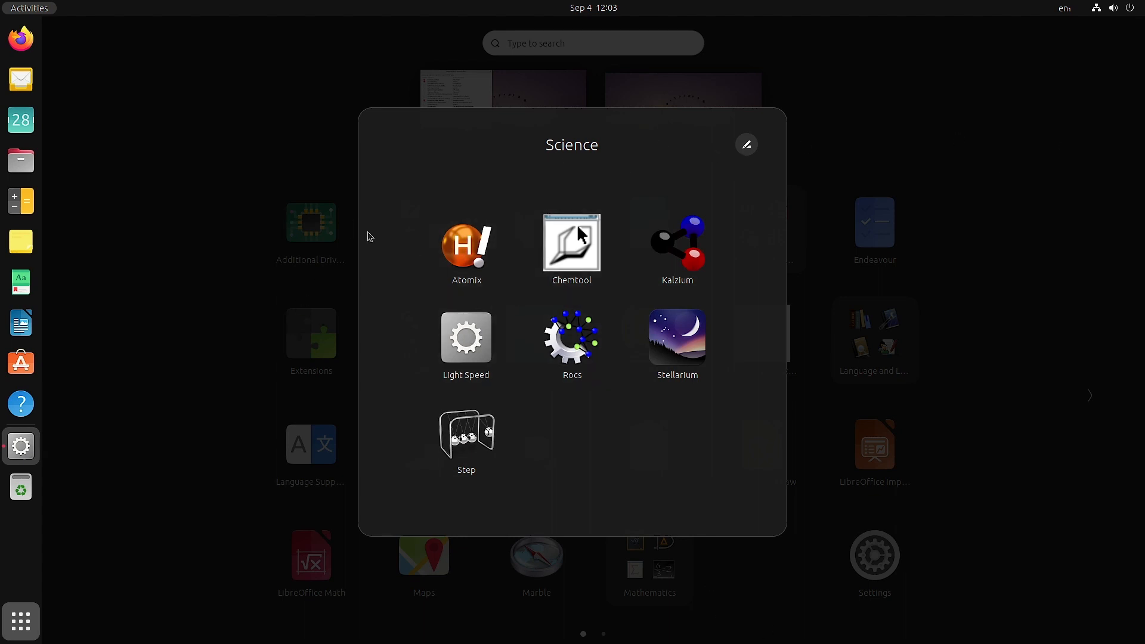
click(915, 232)
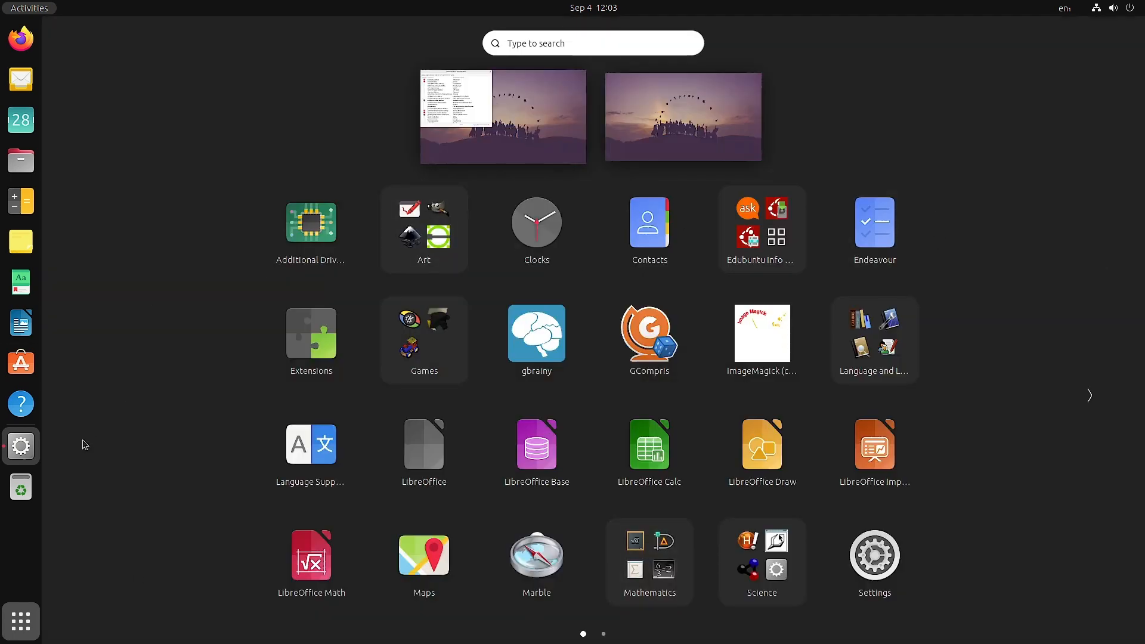
click(27, 621)
Mark gimp.desktop (GNU Image Manipulation Program) as hidden, clear that mark again, and close Edubuntu Menu Administration without applying.
click(68, 260)
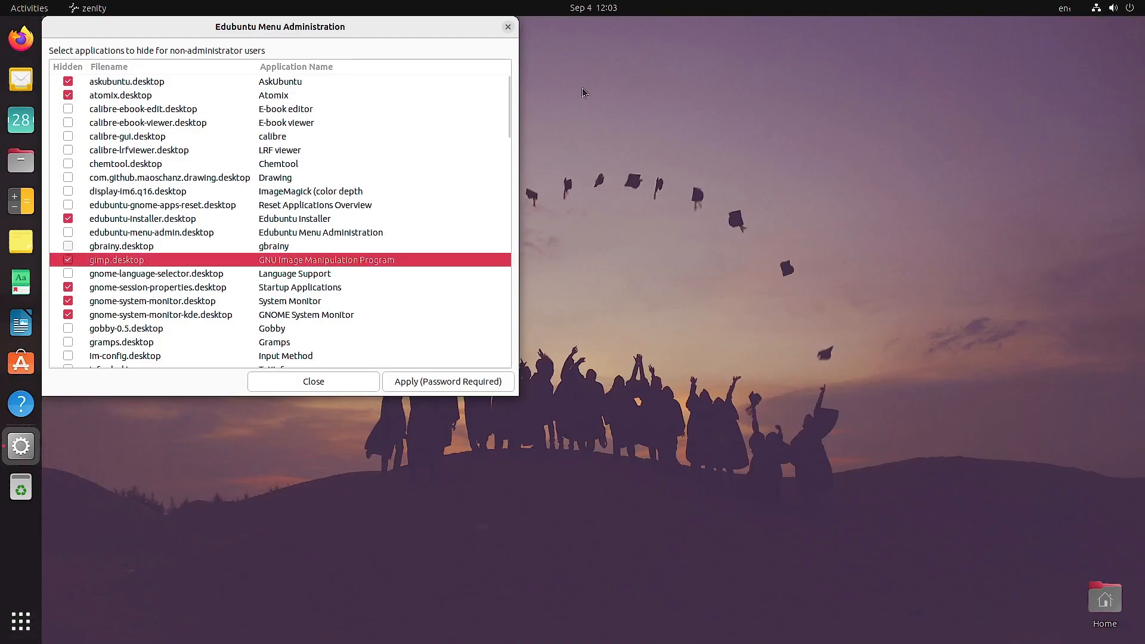
click(68, 261)
drag(249, 33, 486, 70)
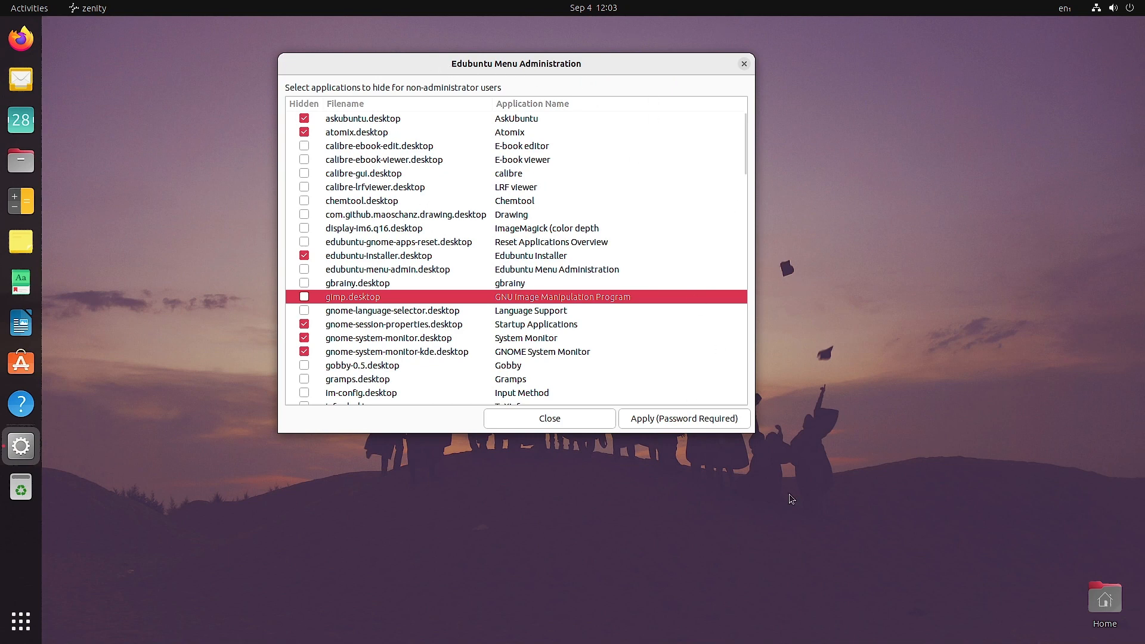
click(744, 64)
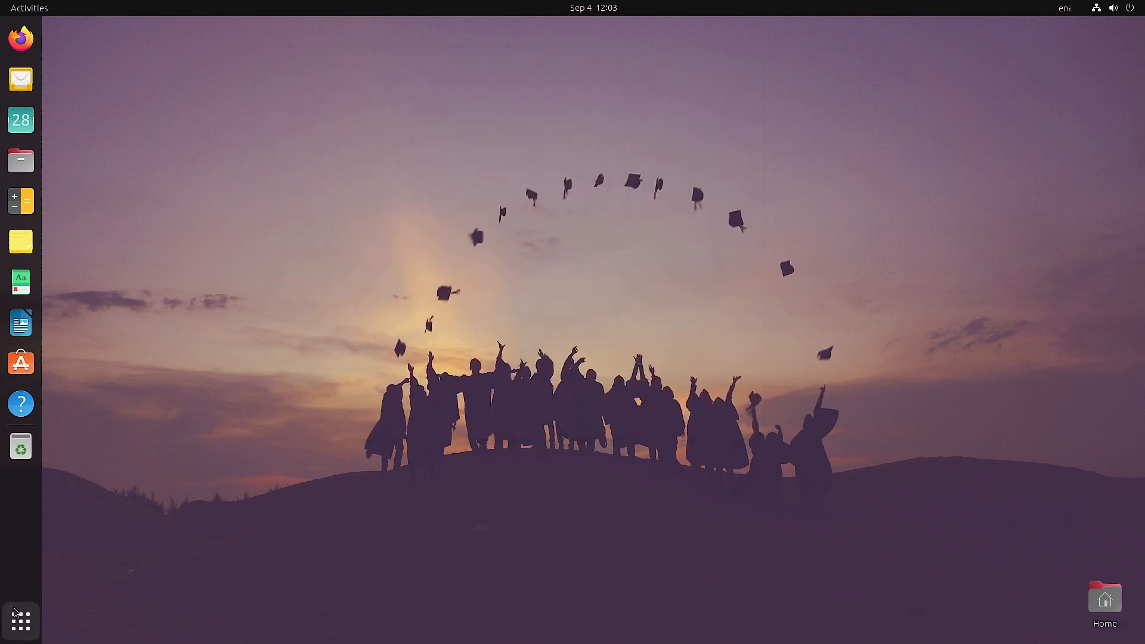
Run Reset Applications Overview from the Edubuntu Info and Admin folder and agree to reset the application overview and dock favorites.
click(21, 622)
click(746, 251)
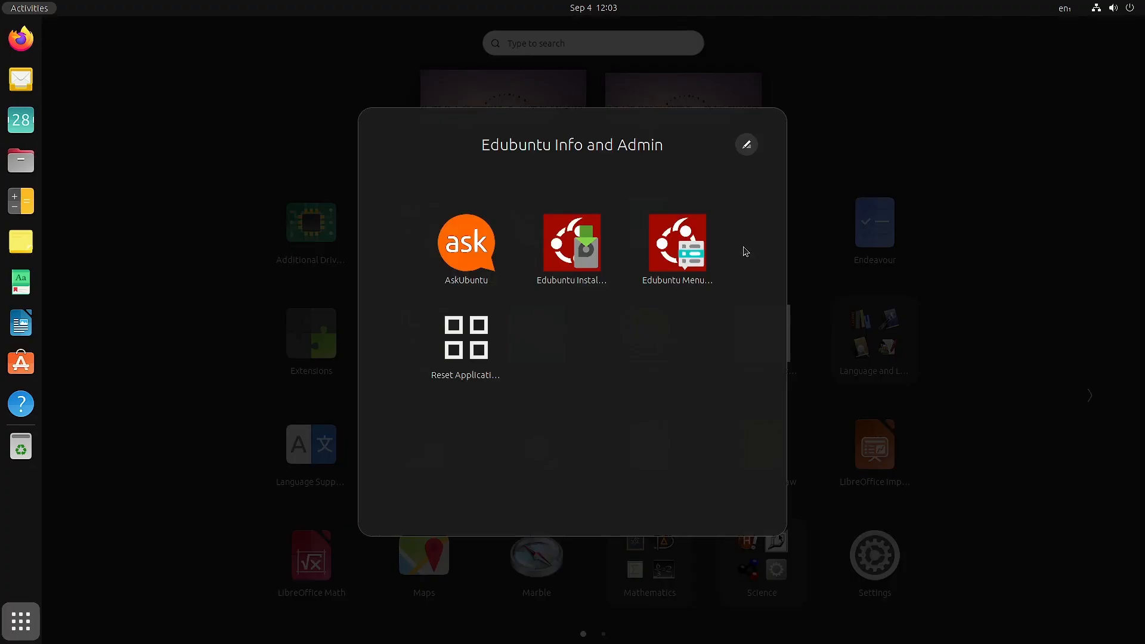
click(477, 350)
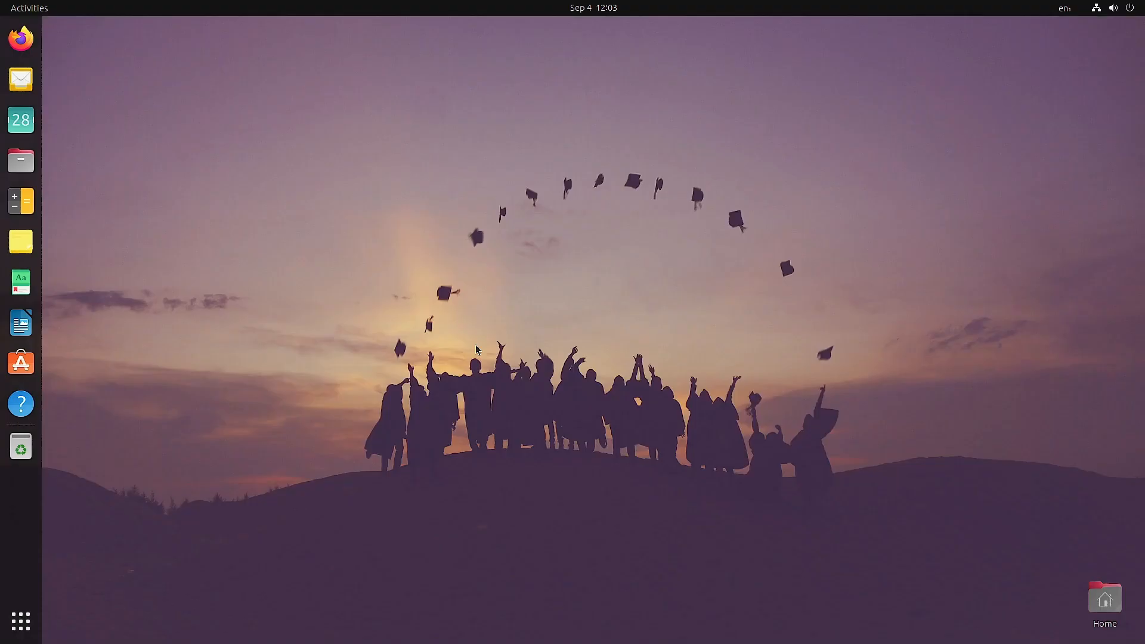
drag(158, 27, 430, 113)
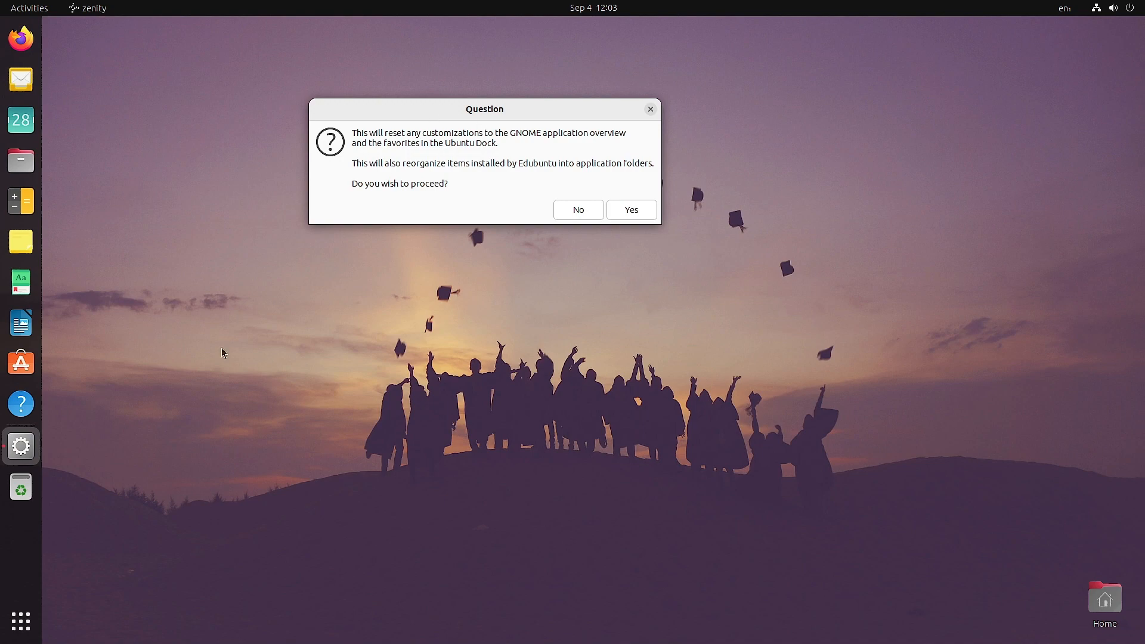
click(633, 211)
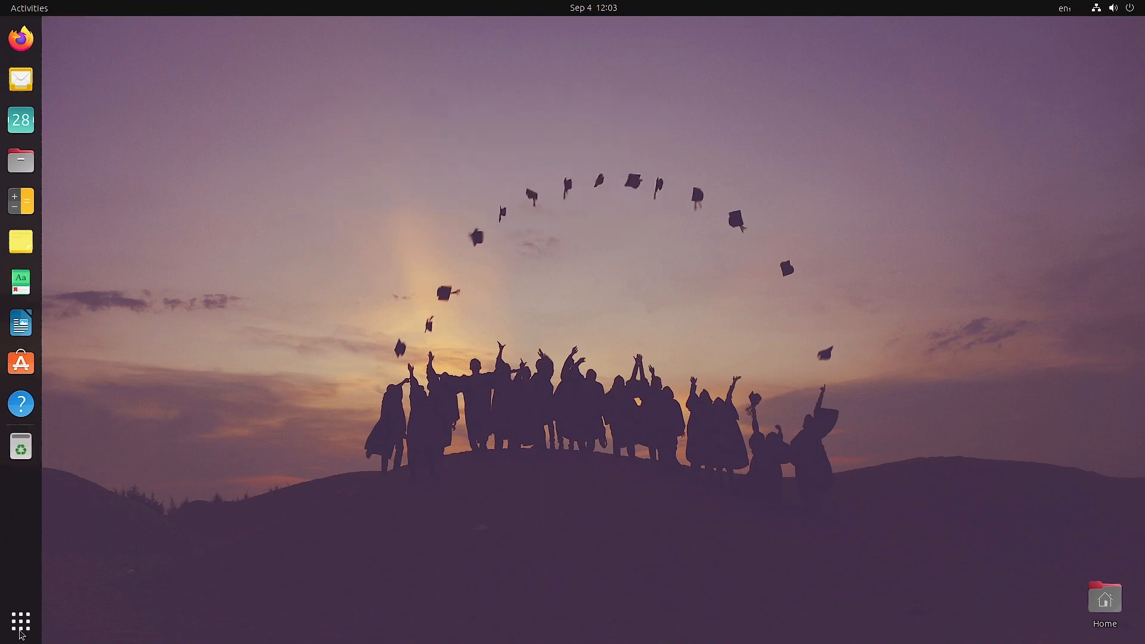
Look through the Mathematics folder in the applications overview and close the folder.
click(21, 631)
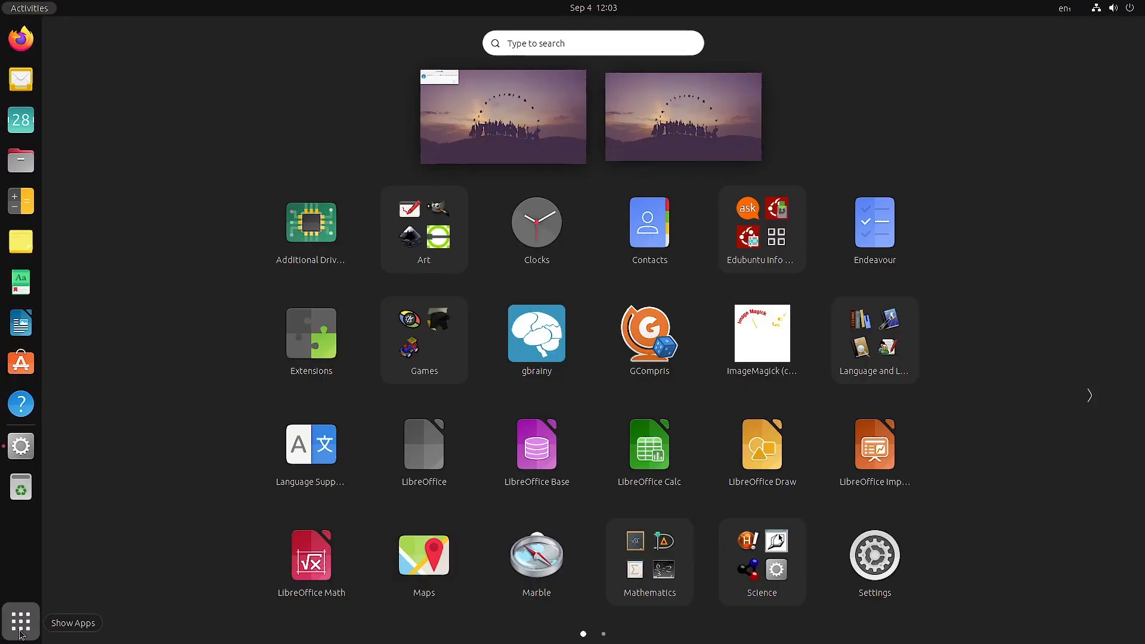
click(650, 567)
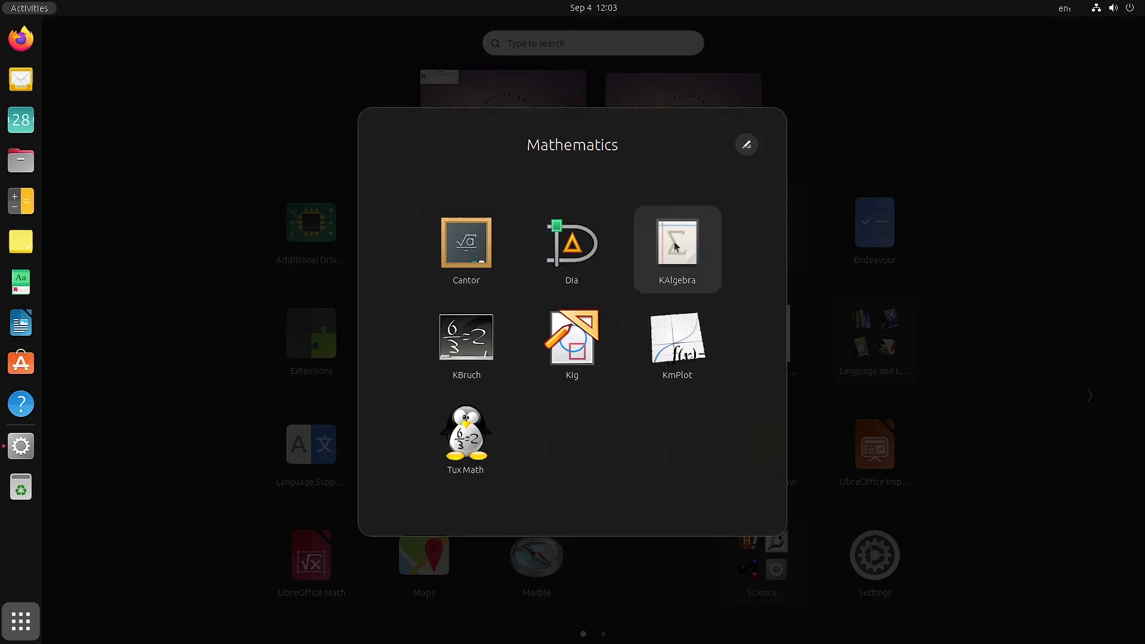
click(1012, 325)
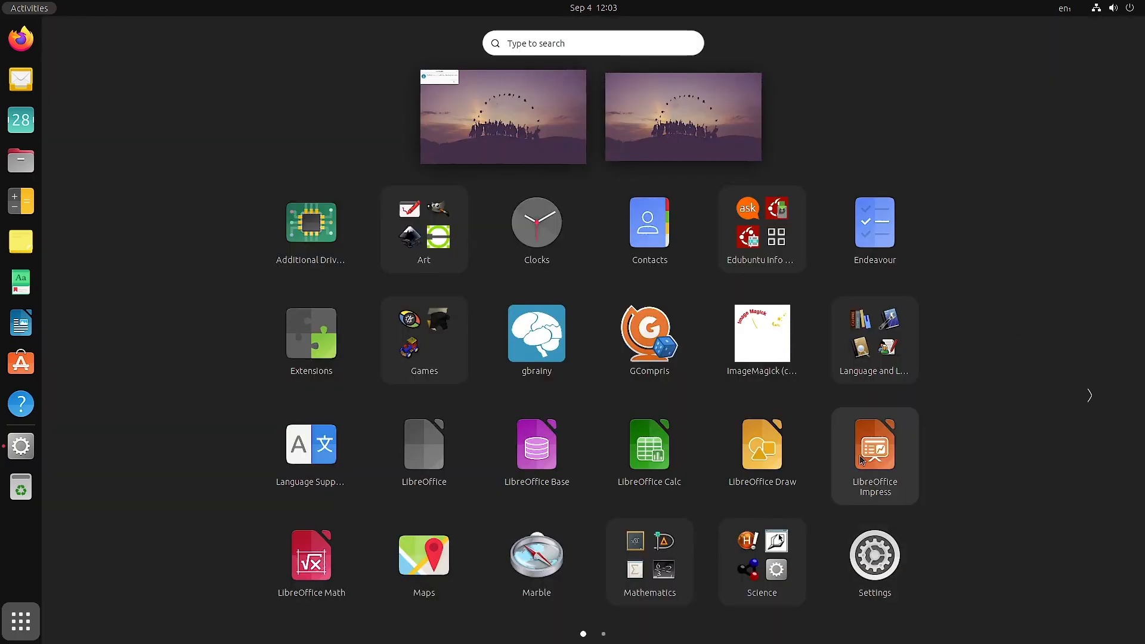